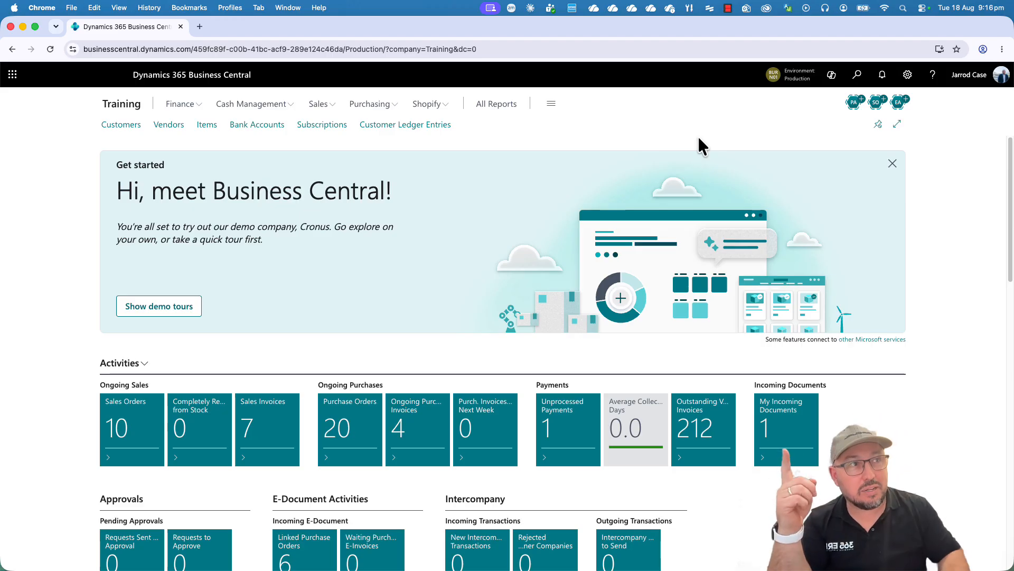
Open the Page Scripting preview from the settings and start a new recording.
{"action": "left_click", "coordinate": [908, 76]}
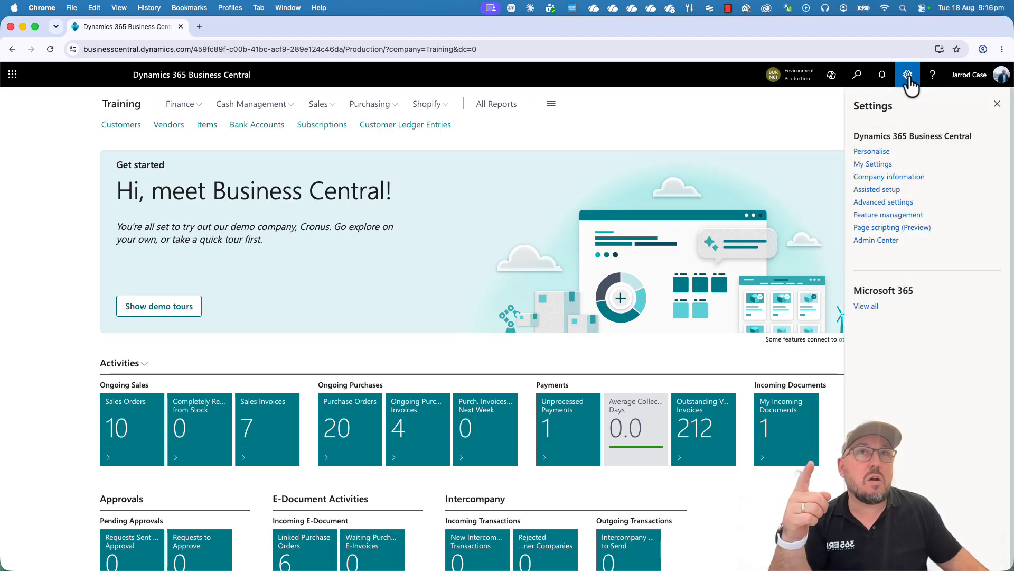
{"action": "left_click", "coordinate": [892, 228]}
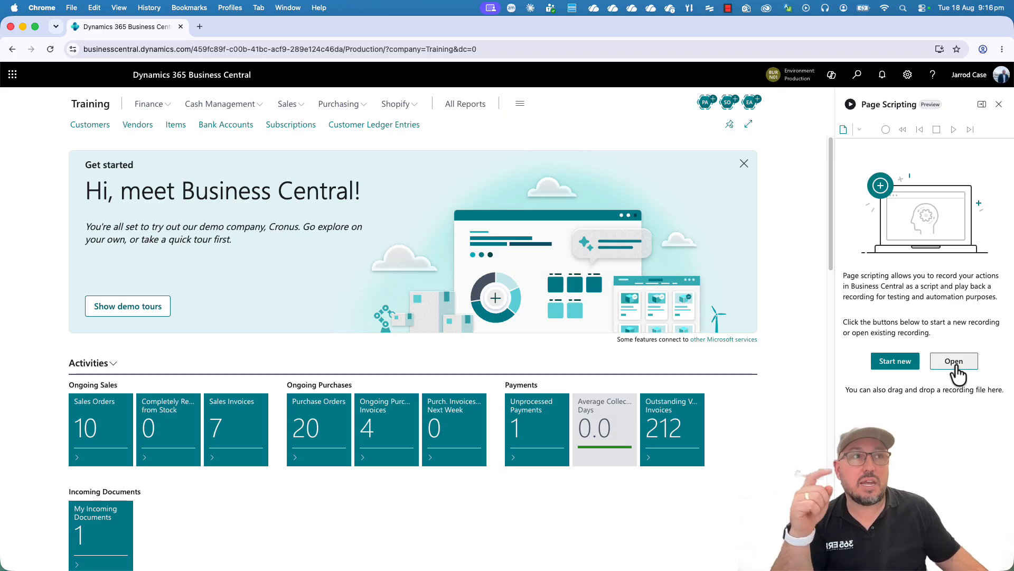
{"action": "left_click", "coordinate": [901, 373]}
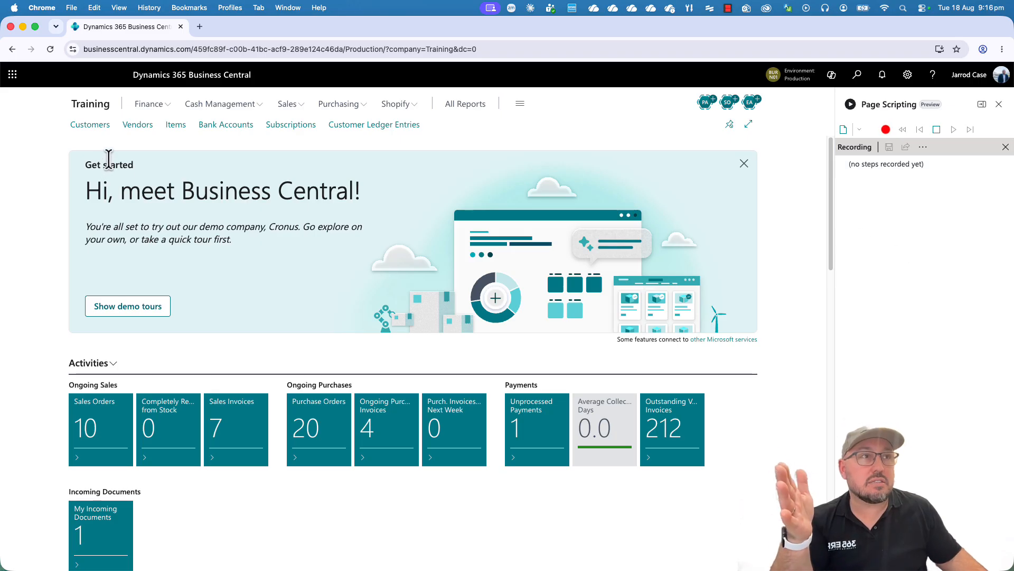
Create a new customer from the Customers list using the CUSTOMER COMPANY template.
{"action": "left_click", "coordinate": [88, 126]}
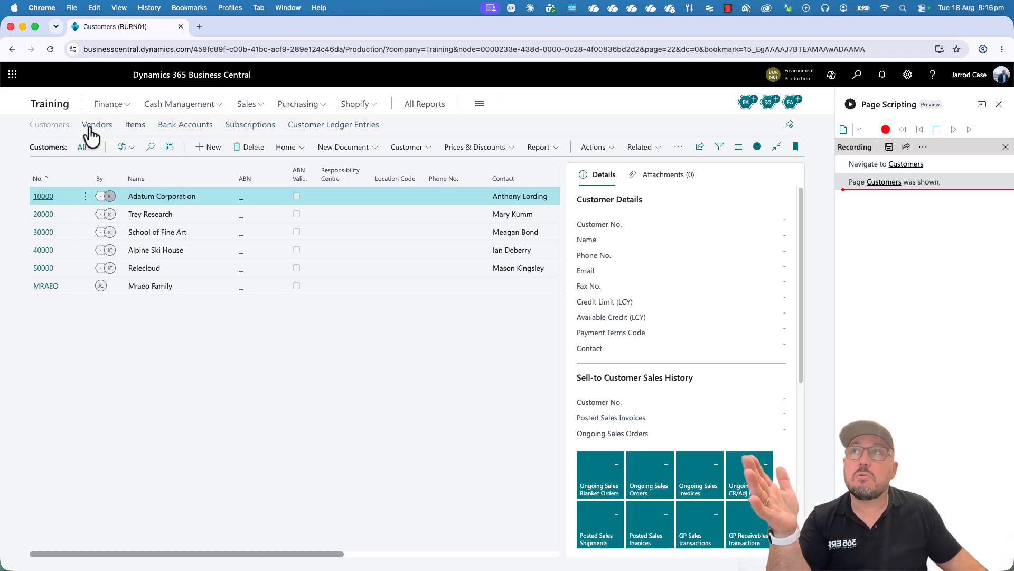
{"action": "left_click", "coordinate": [210, 148]}
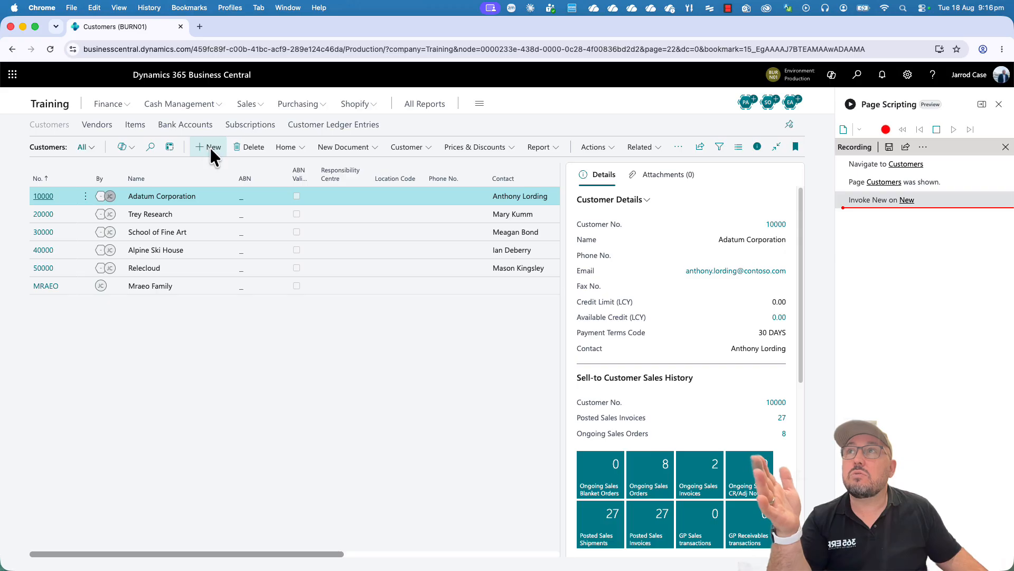
{"action": "left_click", "coordinate": [263, 234]}
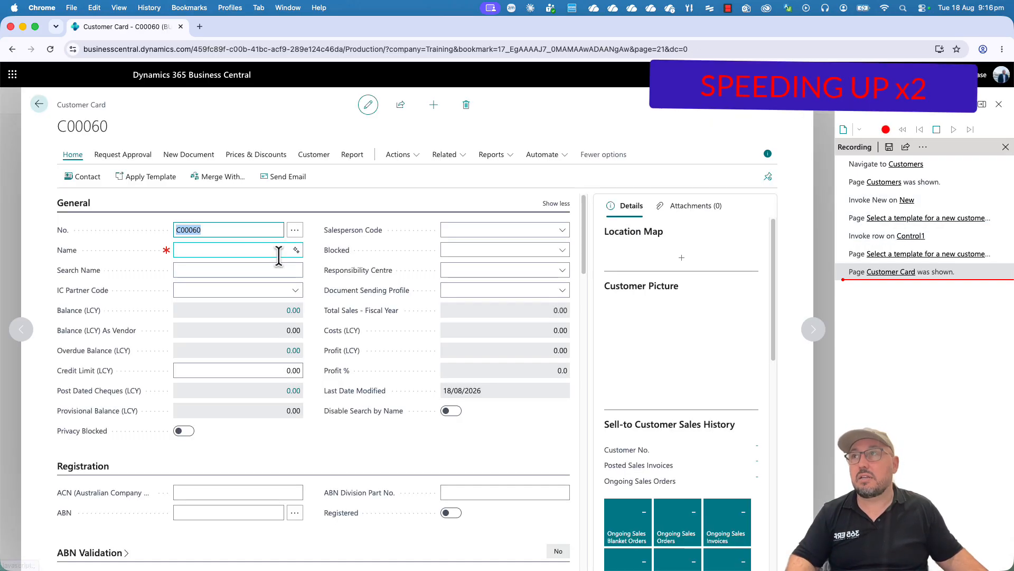
Name the new customer Test Customer Details and set its Salesperson Code to JO.
{"action": "left_click", "coordinate": [256, 249]}
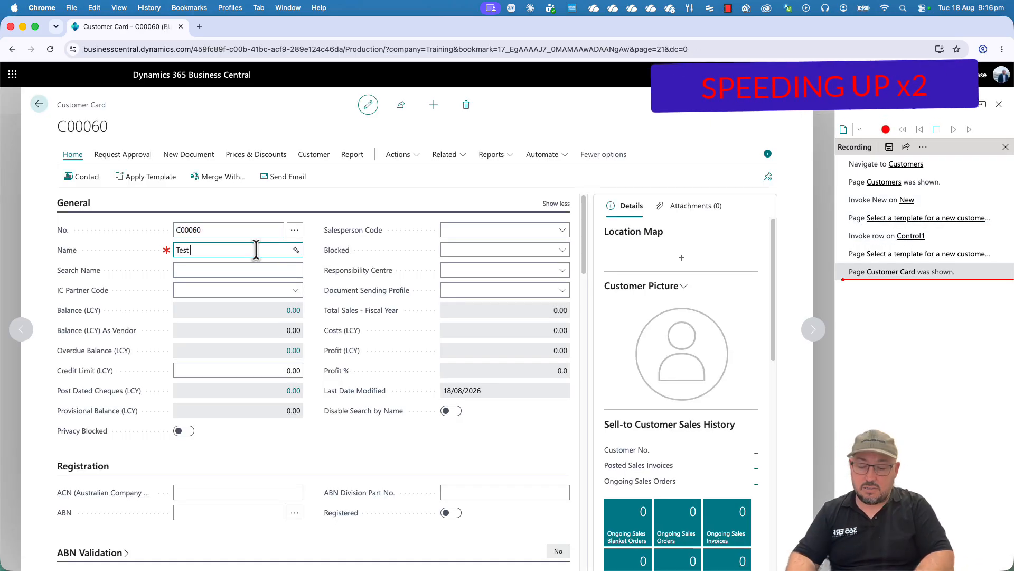
{"action": "type", "text": "Test Customer Details"}
{"action": "key", "text": "Tab"}
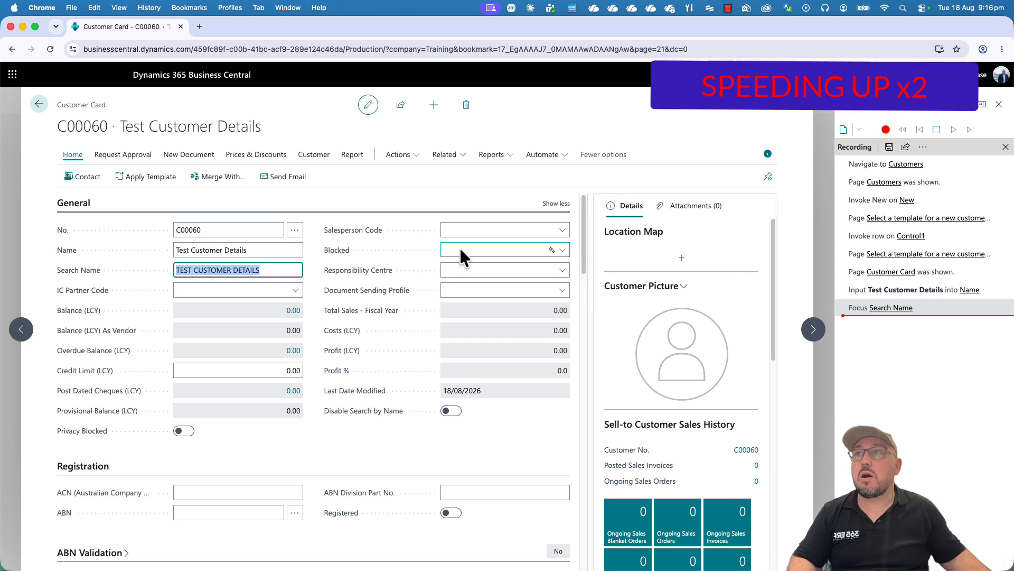
{"action": "left_click", "coordinate": [482, 231]}
{"action": "left_click", "coordinate": [490, 334]}
Enter the customer's street address and suburb in the Address Search field of the Address & Contact section.
{"action": "scroll", "coordinate": [249, 399], "scroll_direction": "down", "scroll_amount": 5}
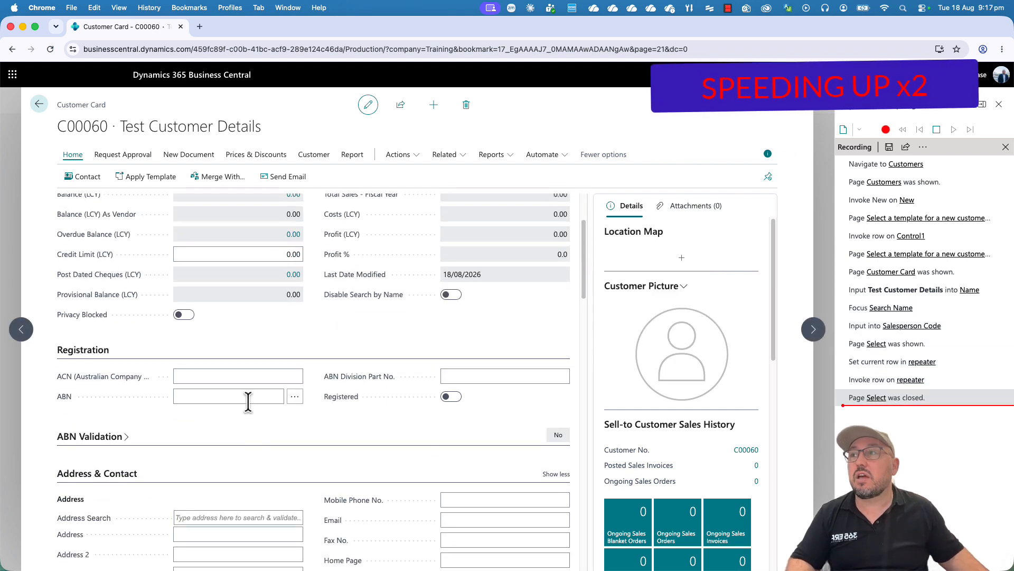
{"action": "left_click", "coordinate": [201, 459]}
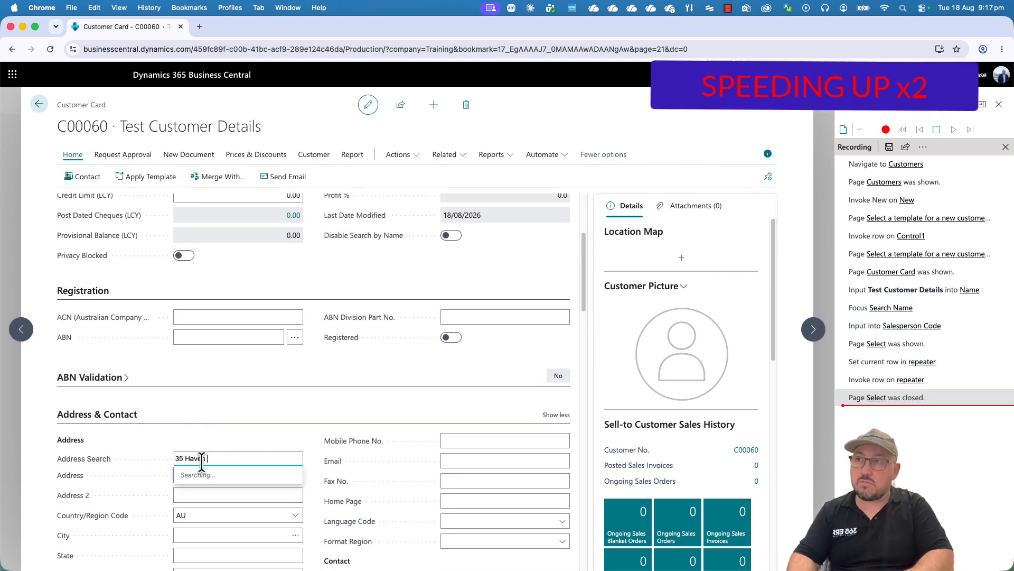
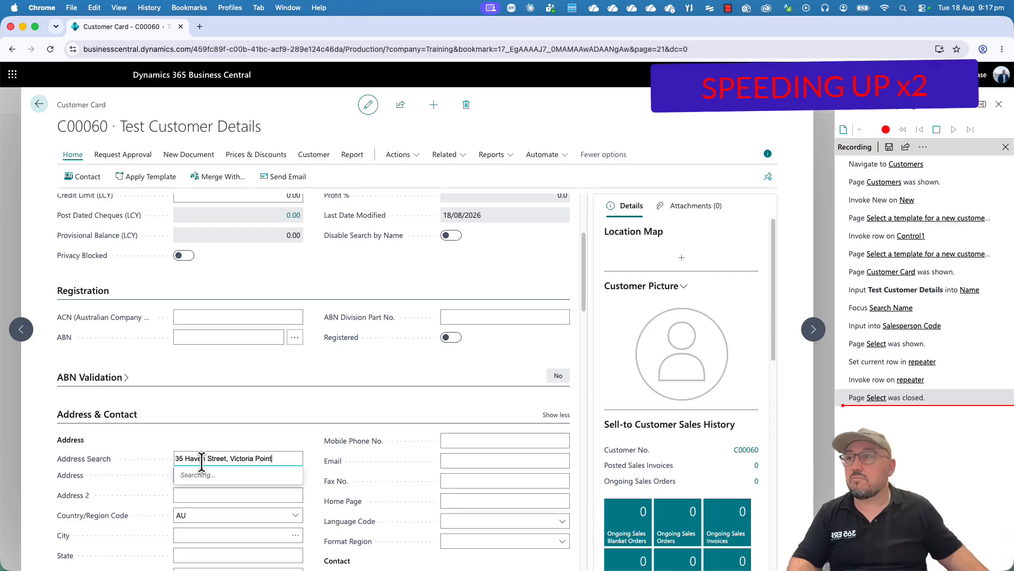
Move the typed text from Address Search into the Address field and trim it to the street address only.
{"action": "scroll", "coordinate": [296, 447], "scroll_direction": "down", "scroll_amount": 3}
{"action": "key", "text": "super+a"}
{"action": "key", "text": "super+x"}
{"action": "left_click", "coordinate": [207, 342]}
{"action": "key", "text": "super+v"}
{"action": "left_click", "coordinate": [232, 345]}
{"action": "key", "text": "super+shift+Right"}
{"action": "key", "text": "super+x"}
{"action": "key", "text": "BackSpace"}
{"action": "key", "text": "BackSpace"}
Fill in the customer's city and phone number, leaving Address 2 and the AU country code as they are.
{"action": "key", "text": "Tab"}
{"action": "key", "text": "Tab"}
{"action": "key", "text": "Tab"}
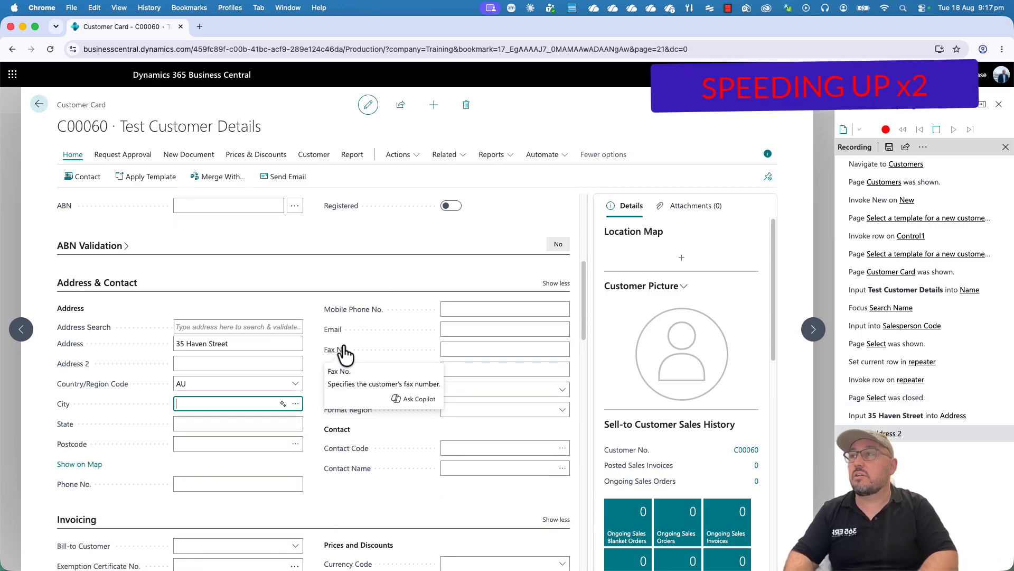
{"action": "type", "text": "Victoria Point"}
{"action": "key", "text": "Tab"}
Fill in the customer's mobile phone number, email and contact name.
{"action": "key", "text": "Tab"}
{"action": "key", "text": "Tab"}
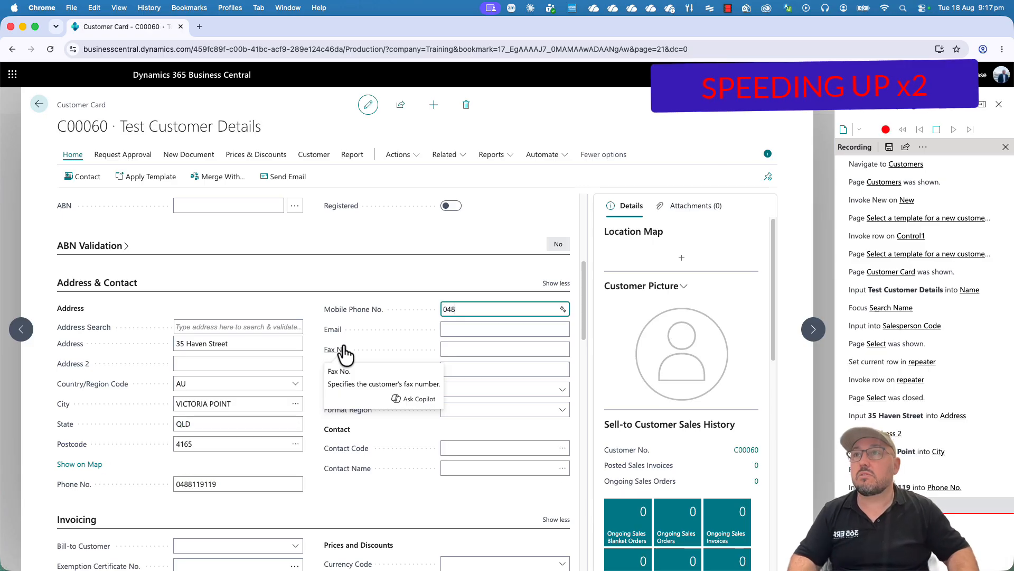
{"action": "key", "text": "Tab"}
{"action": "key", "text": "Tab"}
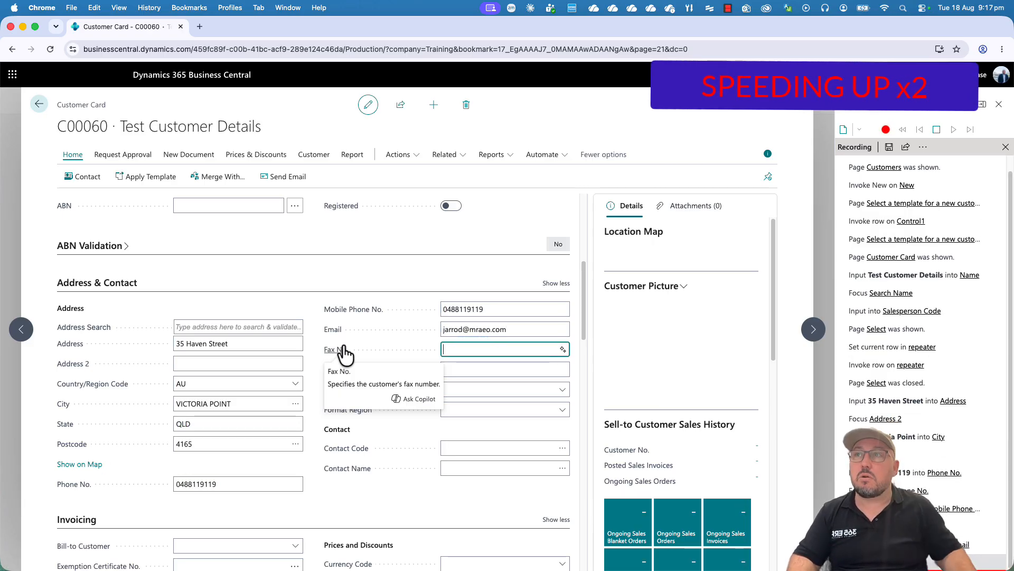
{"action": "left_click", "coordinate": [469, 467]}
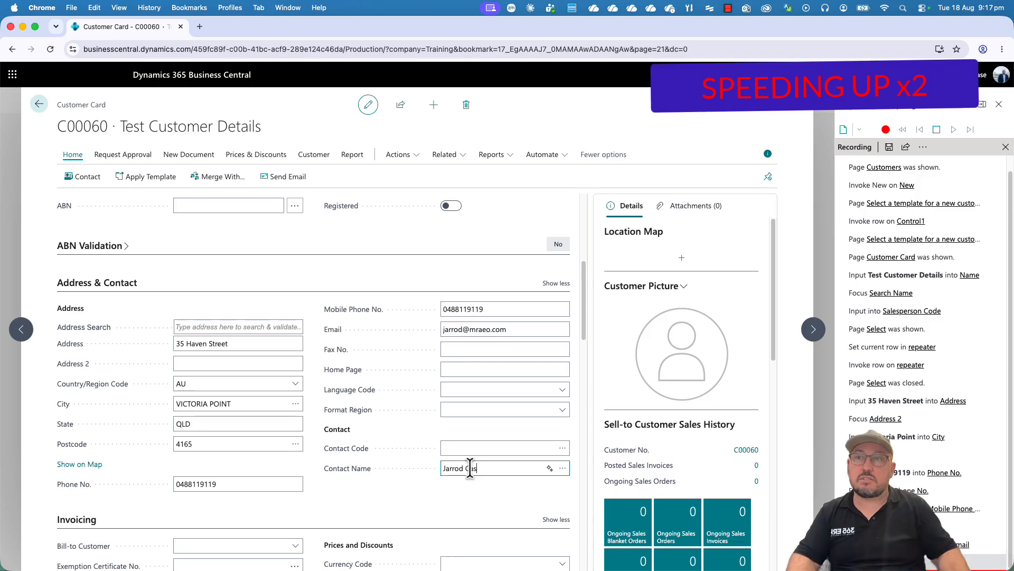
{"action": "key", "text": "Tab"}
Set the customer's Payment Terms Code to 2 DAYS and the Location Code to MAIN.
{"action": "scroll", "coordinate": [418, 410], "scroll_direction": "down", "scroll_amount": 5}
{"action": "scroll", "coordinate": [248, 422], "scroll_direction": "down", "scroll_amount": 5}
{"action": "left_click", "coordinate": [292, 296]}
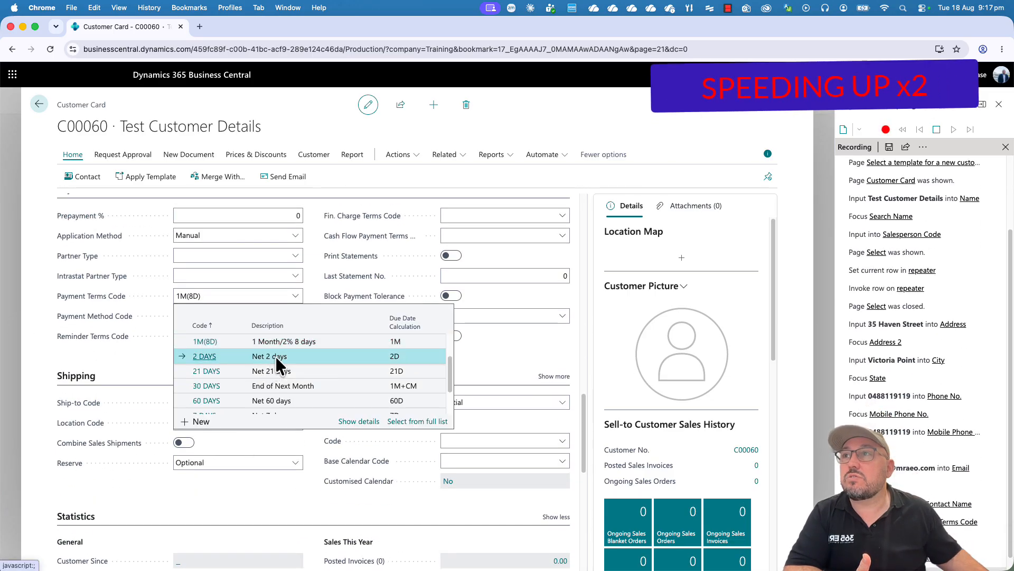
{"action": "left_click", "coordinate": [274, 356]}
{"action": "left_click", "coordinate": [278, 422]}
{"action": "left_click", "coordinate": [291, 497]}
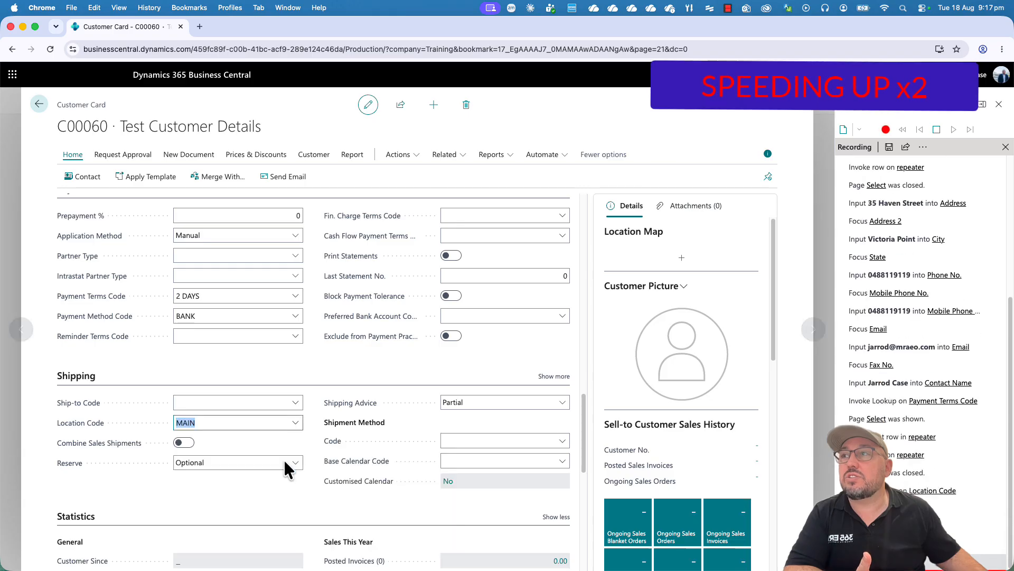
Stop the recording and save it to the Desktop as Recording.yml, accepting the sensitive data notice.
{"action": "scroll", "coordinate": [311, 463], "scroll_direction": "down", "scroll_amount": 3}
{"action": "scroll", "coordinate": [312, 461], "scroll_direction": "up", "scroll_amount": 15}
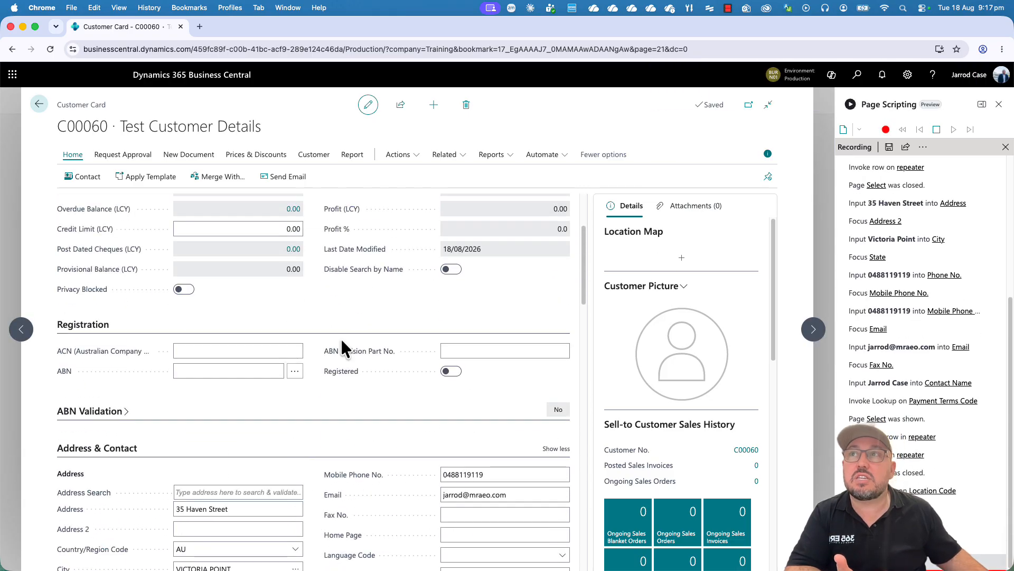
{"action": "scroll", "coordinate": [346, 336], "scroll_direction": "up", "scroll_amount": 3}
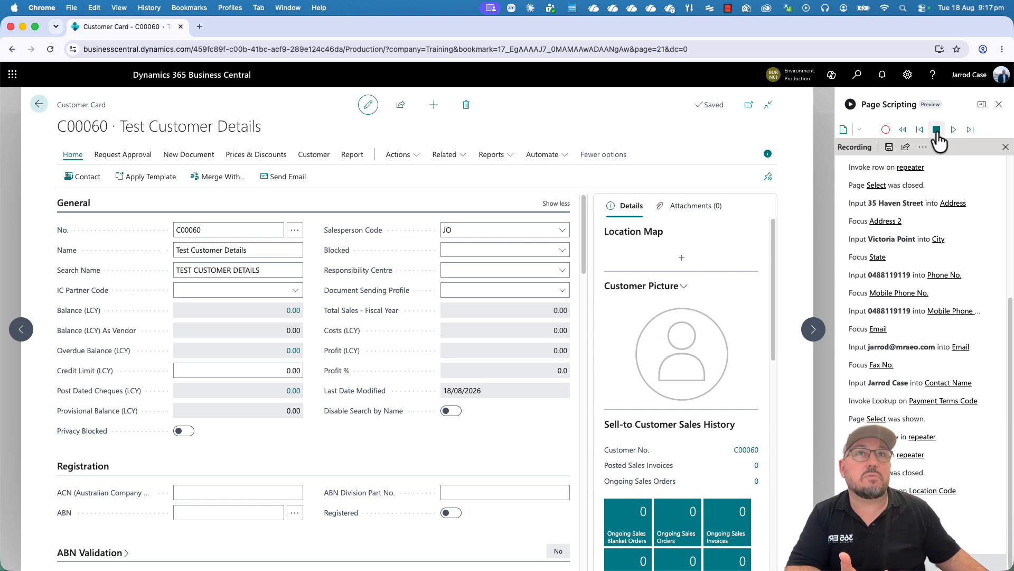
{"action": "left_click", "coordinate": [889, 148]}
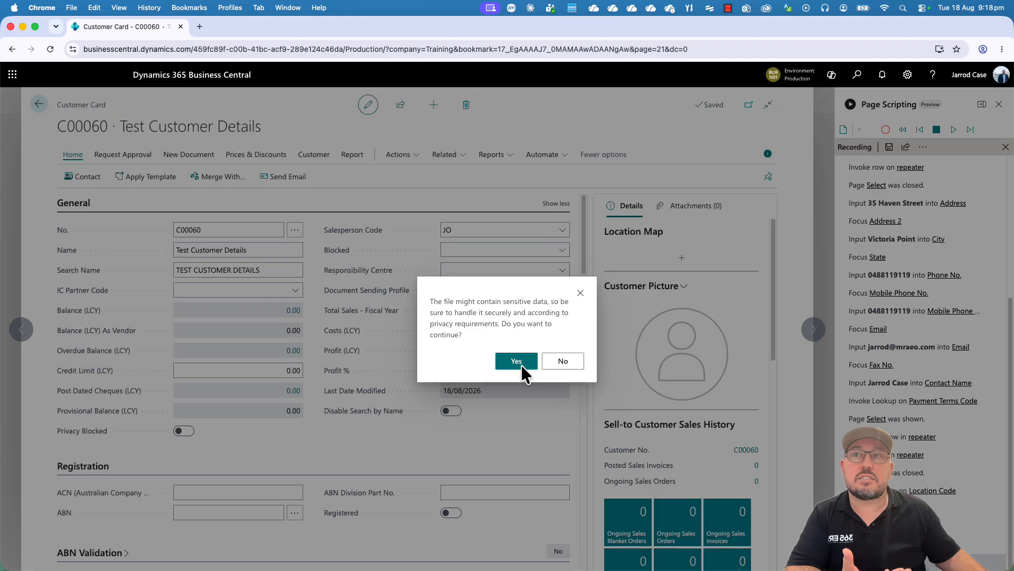
{"action": "left_click", "coordinate": [521, 364]}
{"action": "left_click", "coordinate": [246, 150]}
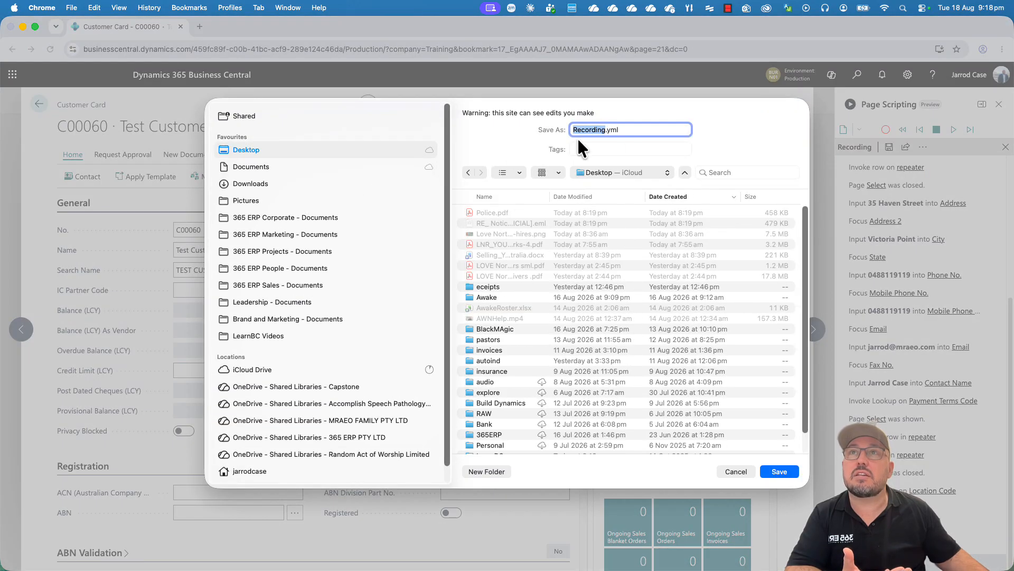
{"action": "left_click", "coordinate": [780, 471]}
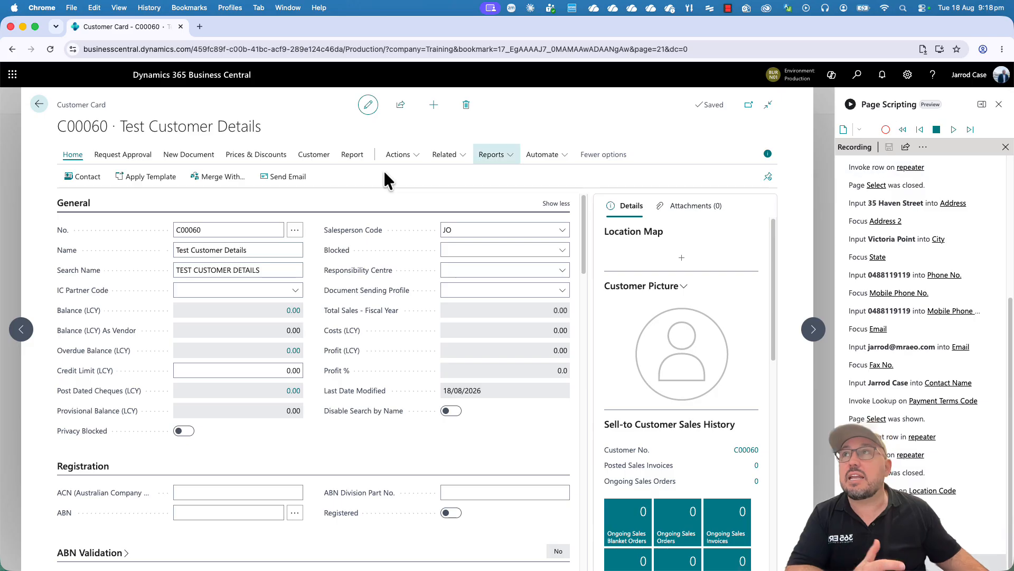
Return to the home page without saving the address in the browser, and close the current recording.
{"action": "left_click", "coordinate": [40, 105]}
{"action": "left_click", "coordinate": [39, 106]}
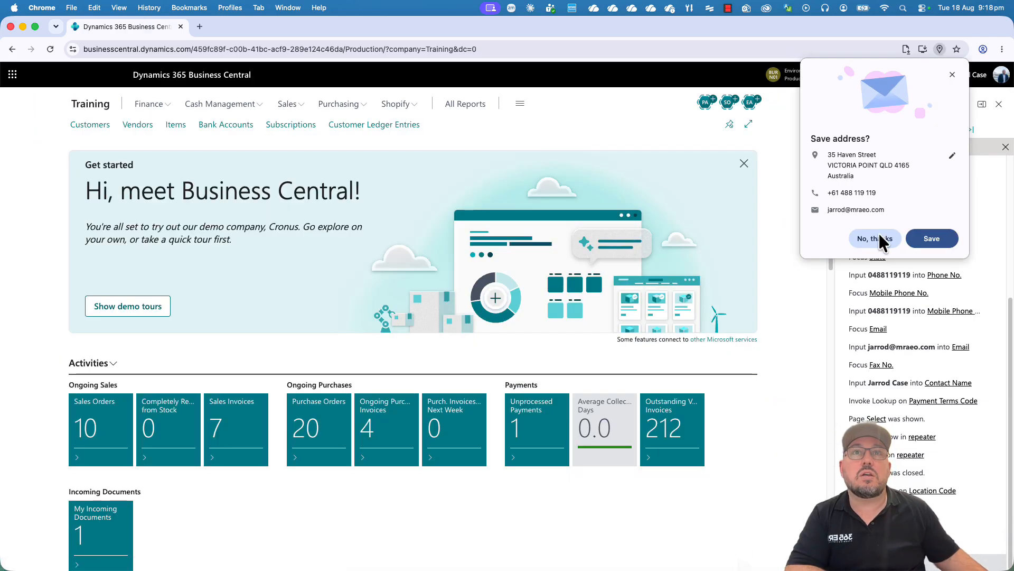
{"action": "left_click", "coordinate": [878, 239]}
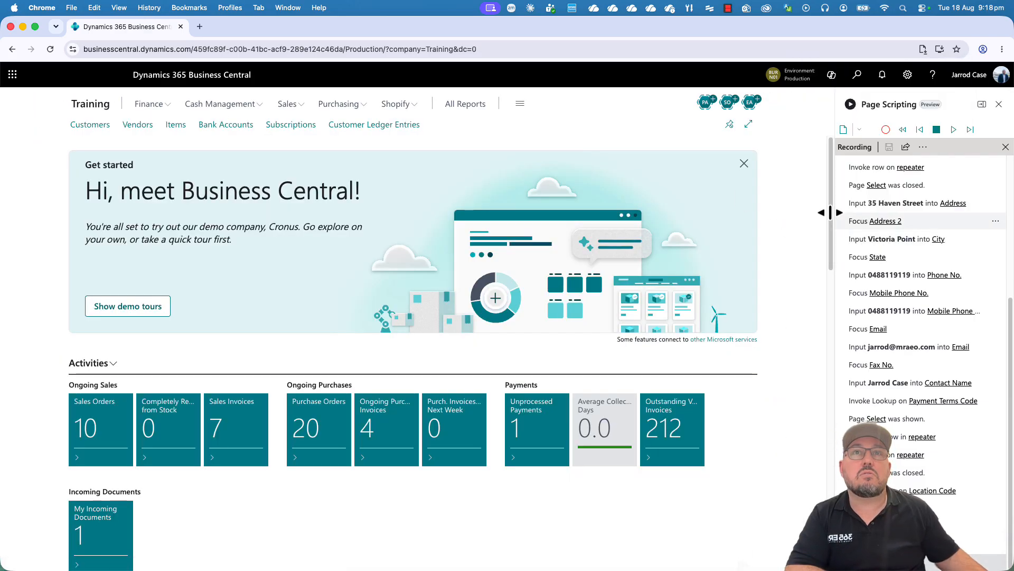
{"action": "left_click", "coordinate": [1005, 147]}
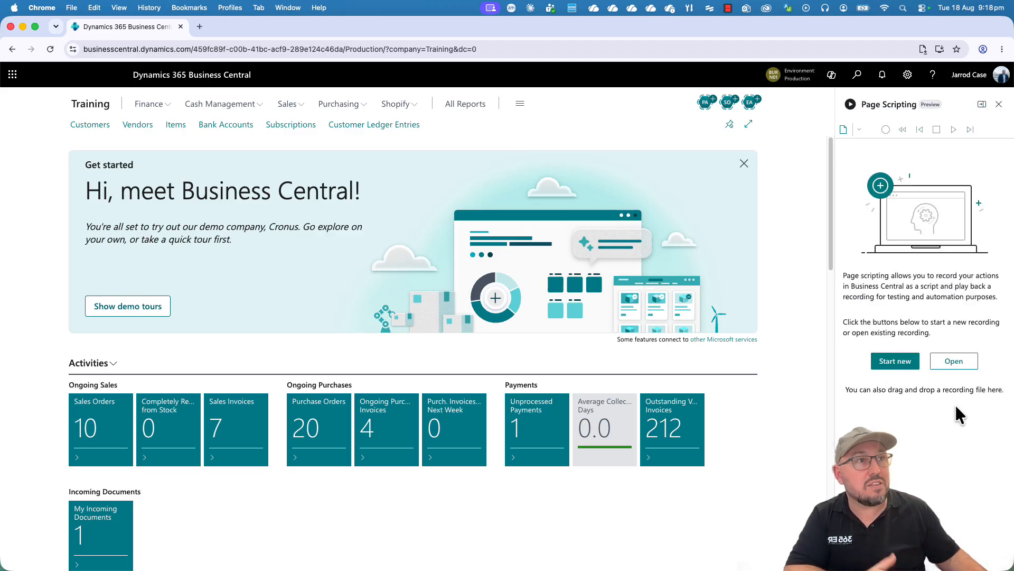
Open Recording.yml from the Desktop in Page Scripting.
{"action": "left_click", "coordinate": [954, 360]}
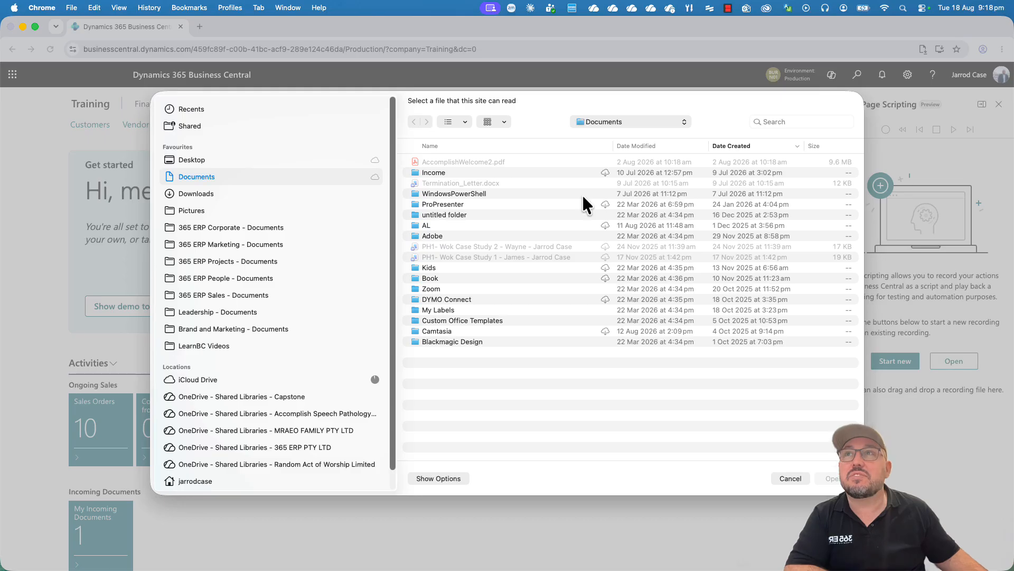
{"action": "left_click", "coordinate": [183, 160]}
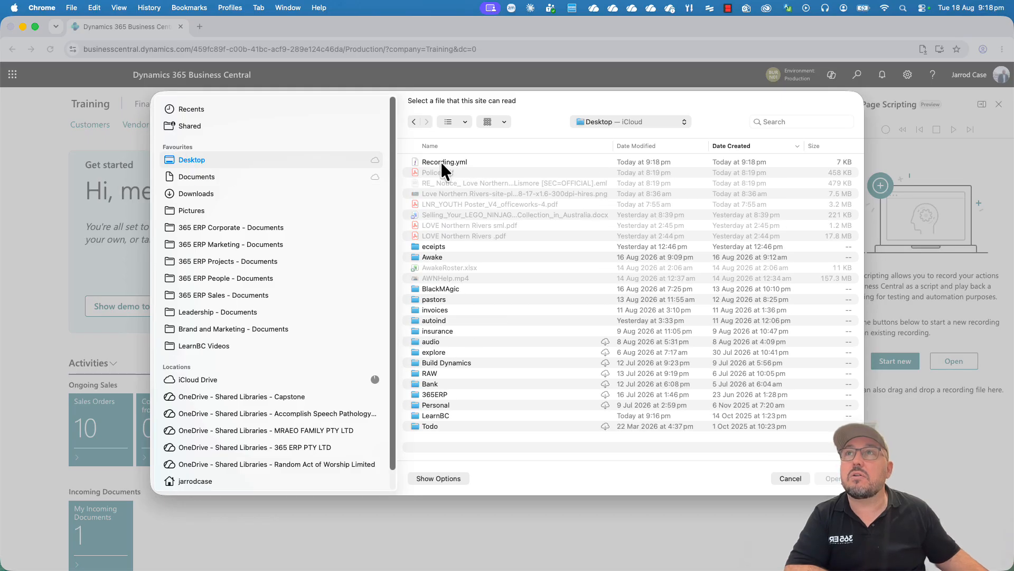
{"action": "double_click", "coordinate": [439, 160]}
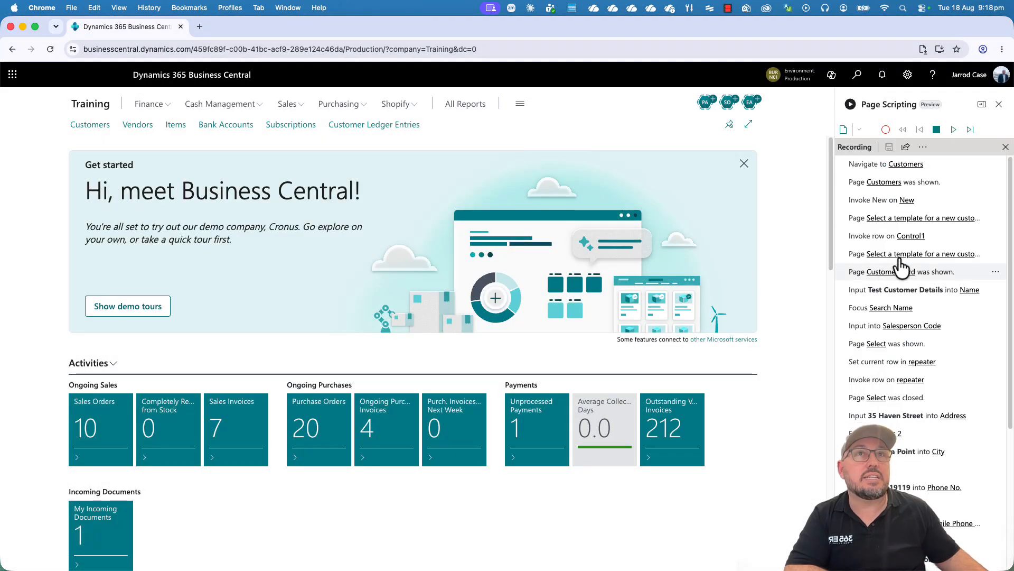
Play the recording in production with Don't show again ticked, opening and closing the duplicate contacts list during playback.
{"action": "left_click", "coordinate": [954, 130]}
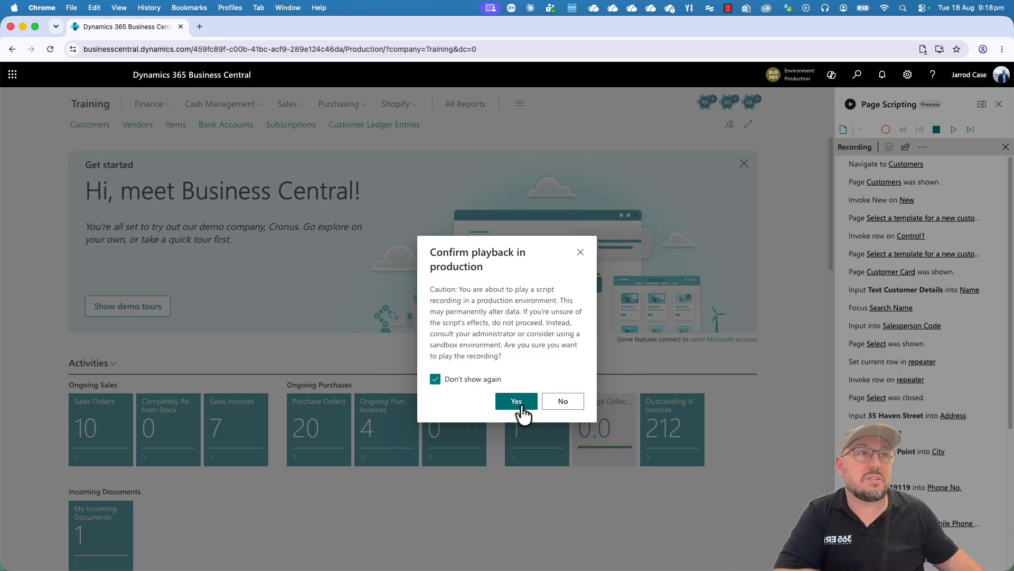
{"action": "left_click", "coordinate": [521, 406]}
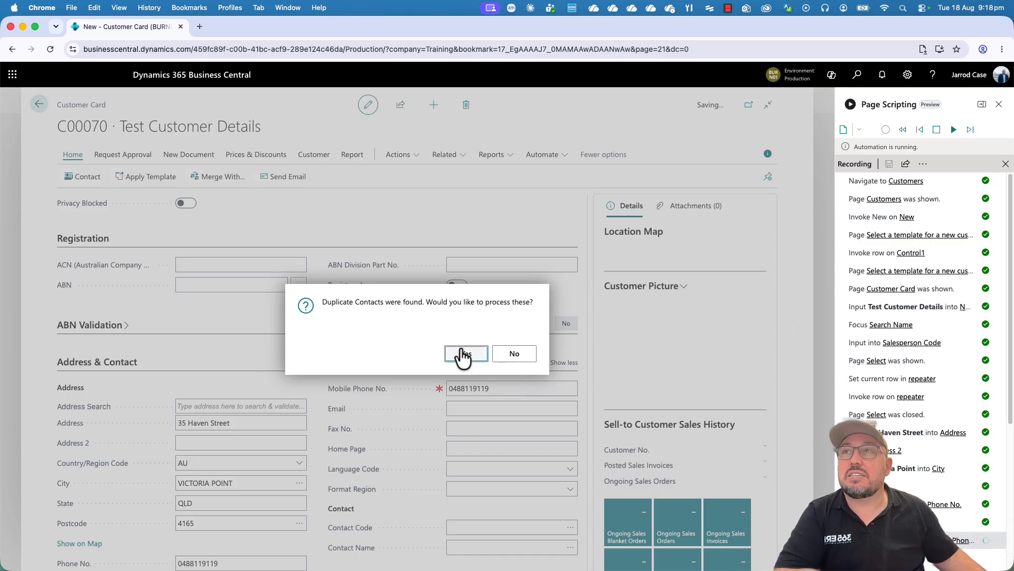
{"action": "left_click", "coordinate": [469, 355]}
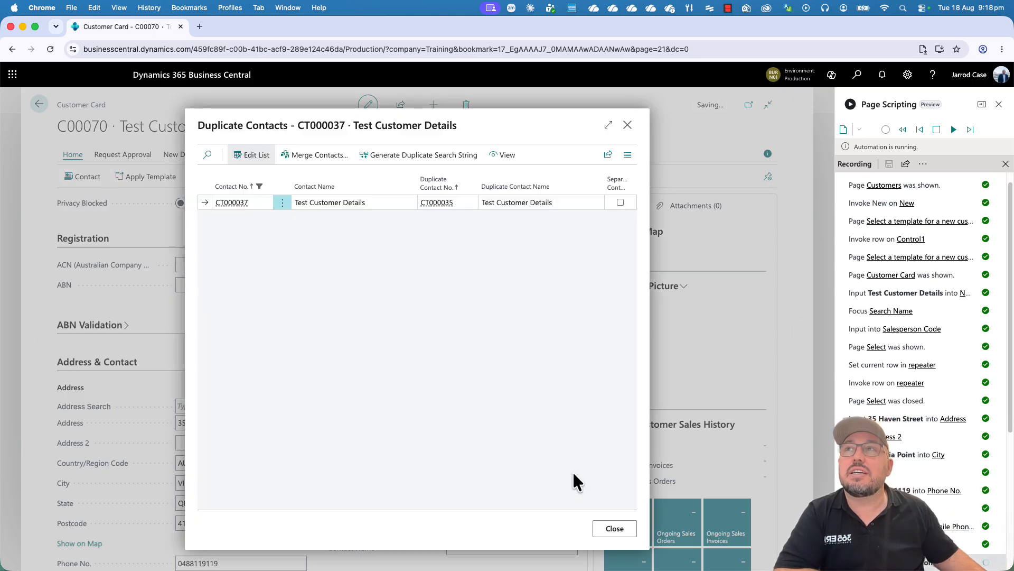
{"action": "left_click", "coordinate": [614, 528]}
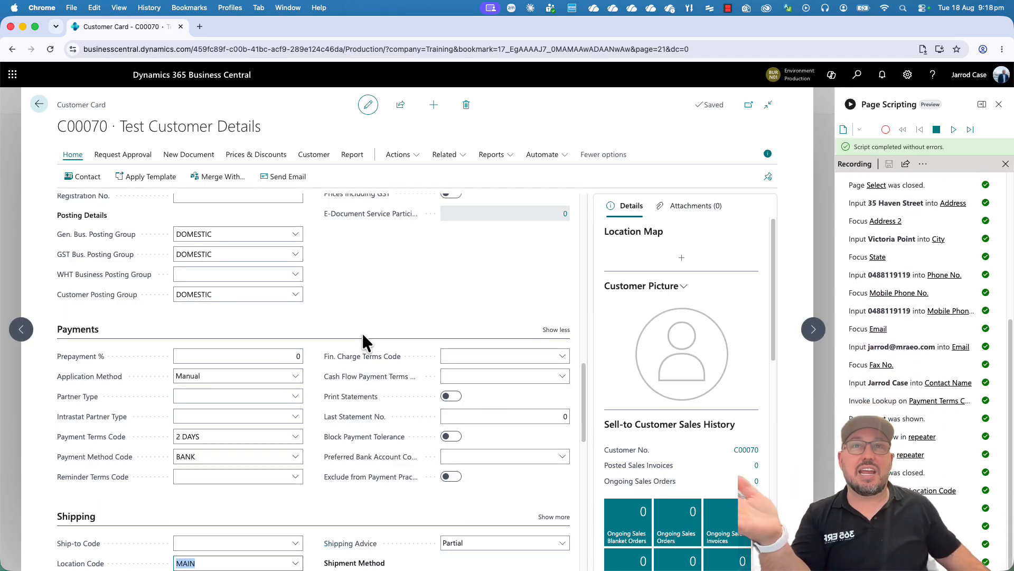
Review the playback status of each step in the recorded script.
{"action": "scroll", "coordinate": [914, 390], "scroll_direction": "up", "scroll_amount": 5}
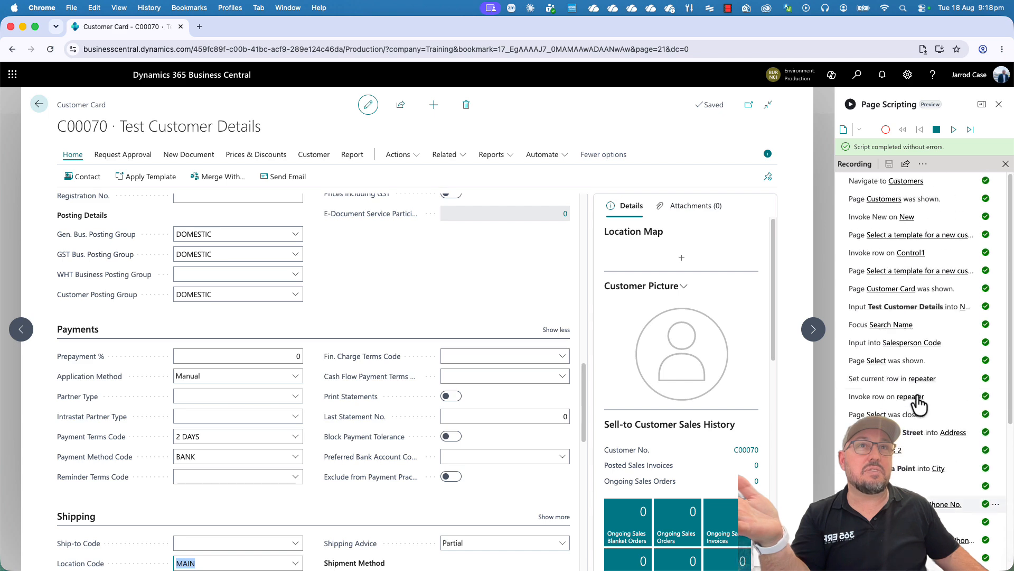
{"action": "scroll", "coordinate": [918, 402], "scroll_direction": "down", "scroll_amount": 5}
{"action": "scroll", "coordinate": [919, 402], "scroll_direction": "down", "scroll_amount": 1}
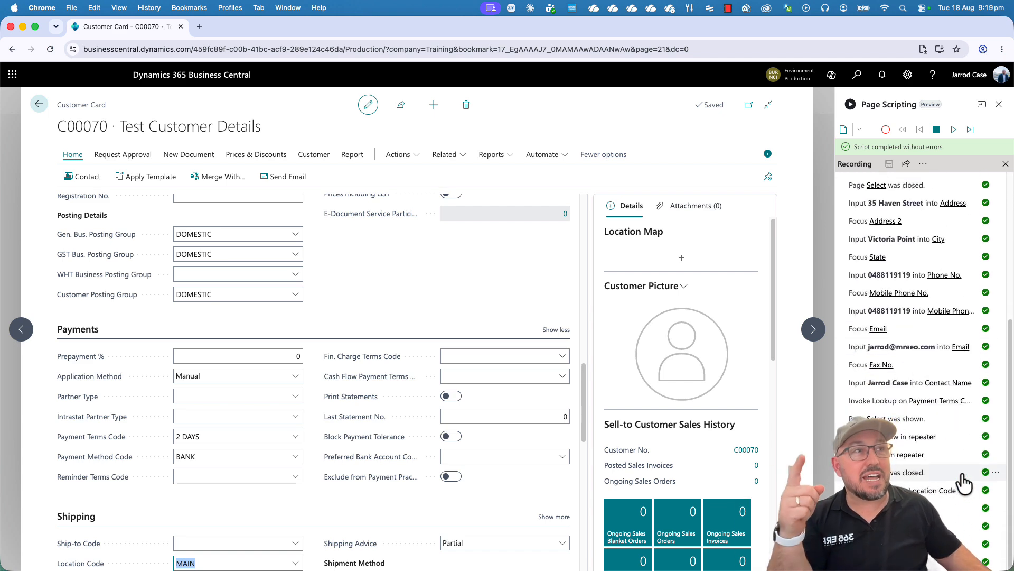
{"action": "scroll", "coordinate": [979, 472], "scroll_direction": "up", "scroll_amount": 10}
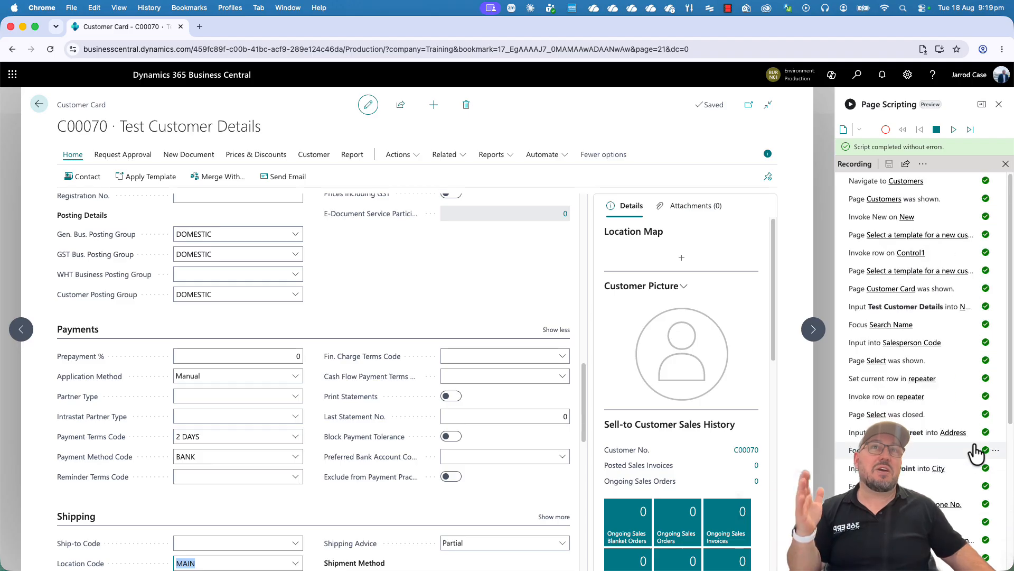
Look up the Page scripting (Preview) option in the Business Central settings, and close the settings.
{"action": "left_click", "coordinate": [907, 77]}
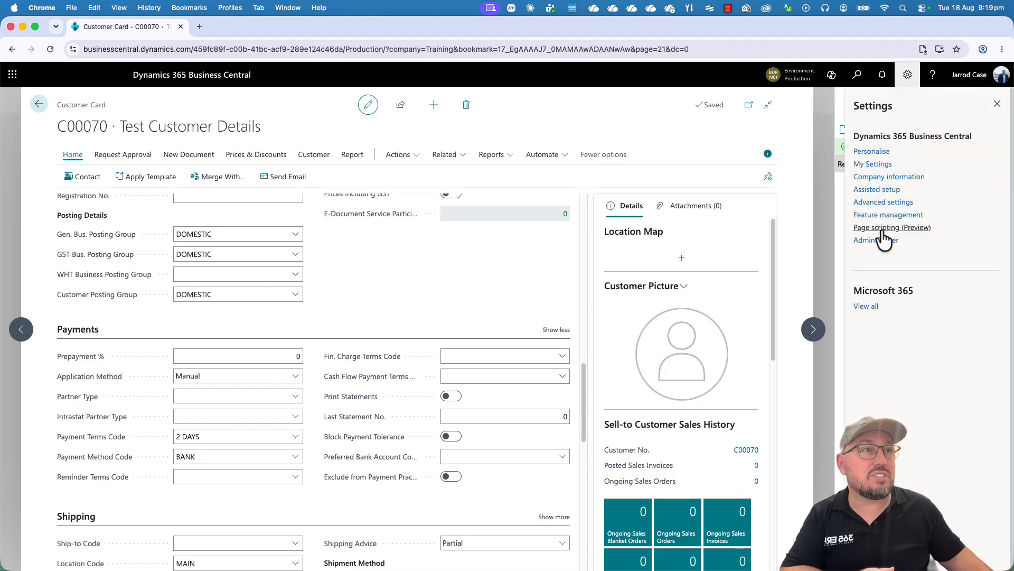
{"action": "left_click", "coordinate": [997, 104]}
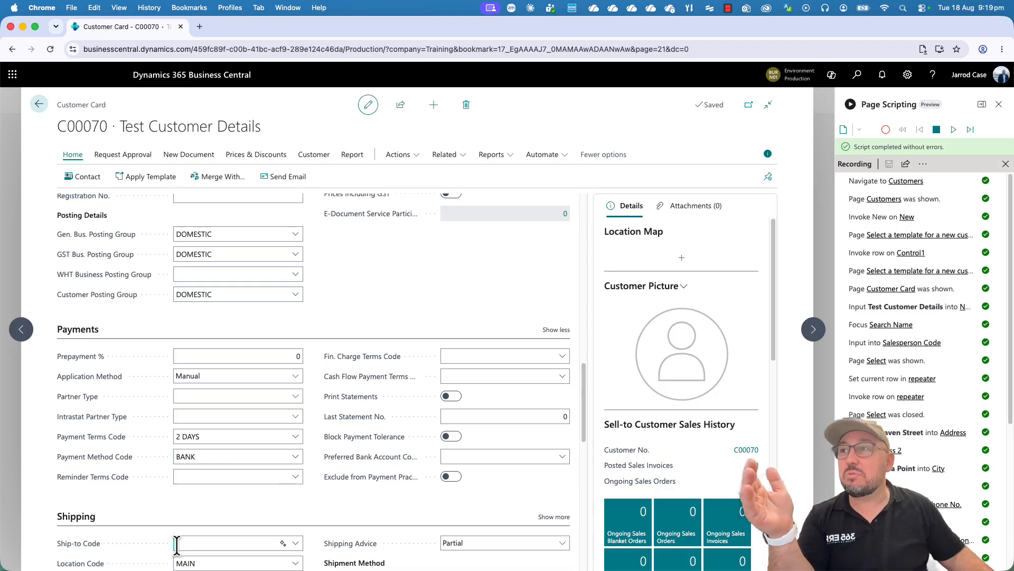
Switch to Visual Studio Code to review the recorded steps in Recording.yml, from customer navigation to payment terms, and return to the customer card.
{"action": "left_click", "coordinate": [421, 551]}
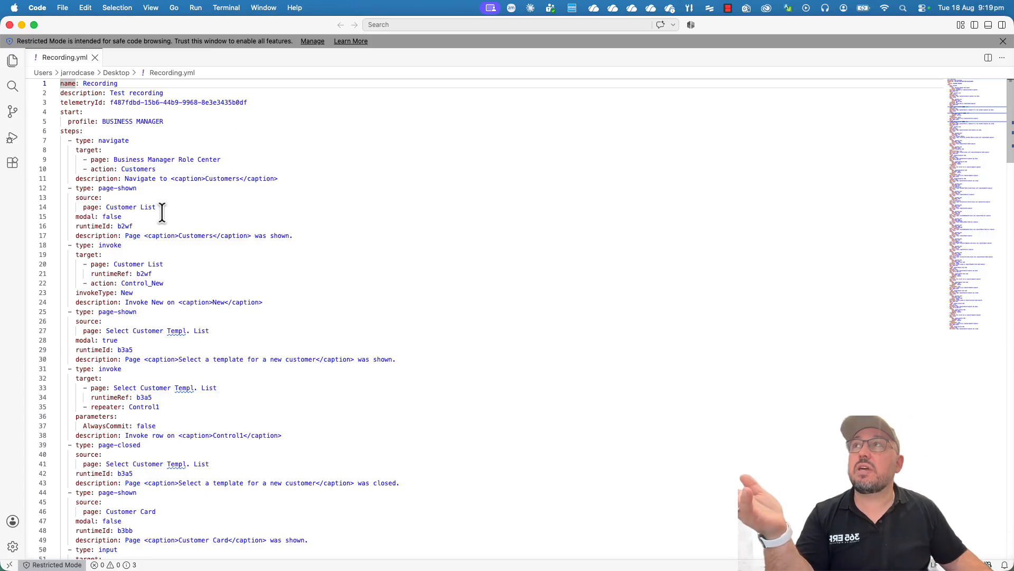
{"action": "scroll", "coordinate": [162, 212], "scroll_direction": "down", "scroll_amount": 15}
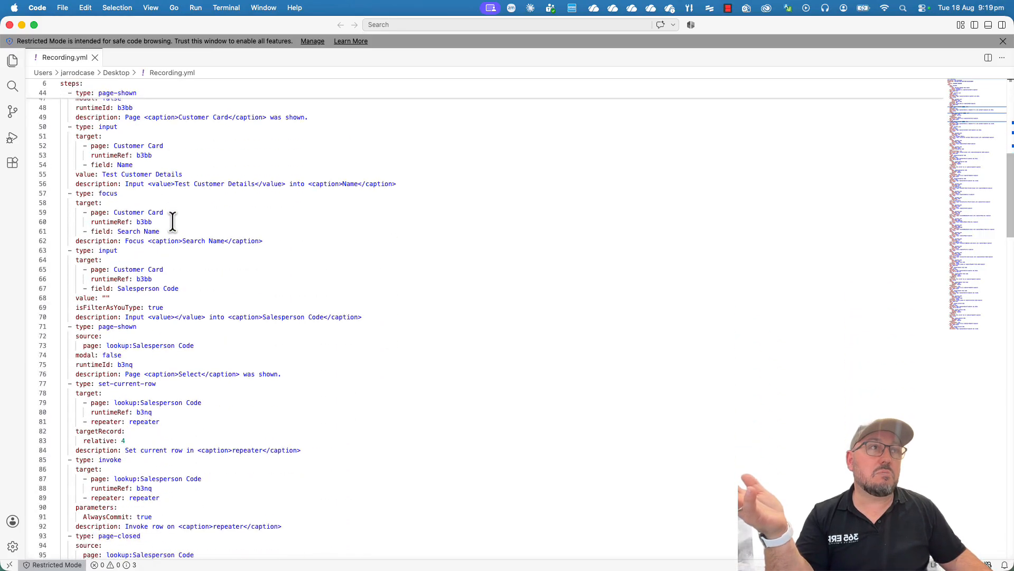
{"action": "scroll", "coordinate": [173, 221], "scroll_direction": "down", "scroll_amount": 4}
{"action": "scroll", "coordinate": [172, 220], "scroll_direction": "down", "scroll_amount": 8}
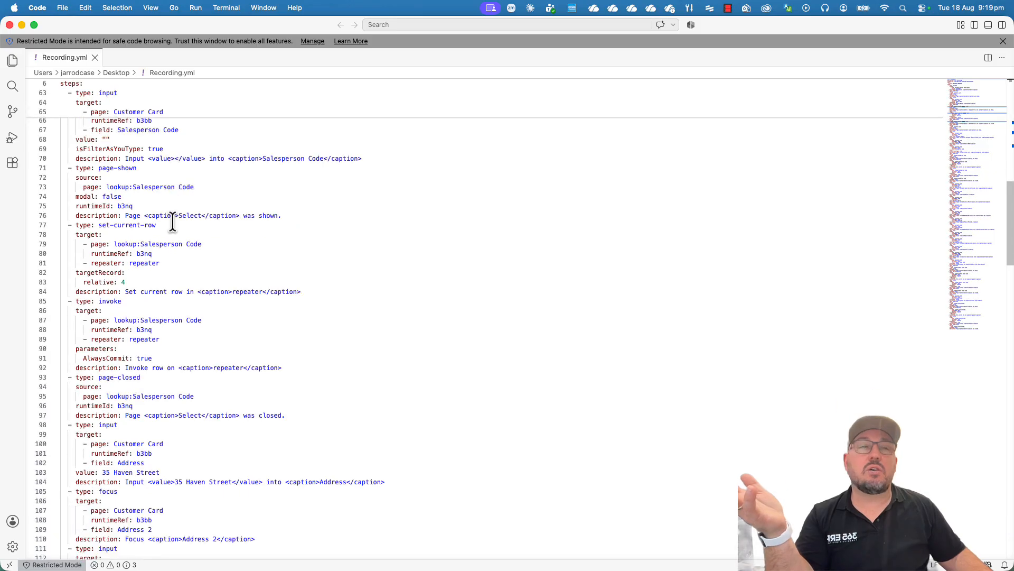
{"action": "scroll", "coordinate": [172, 220], "scroll_direction": "down", "scroll_amount": 14}
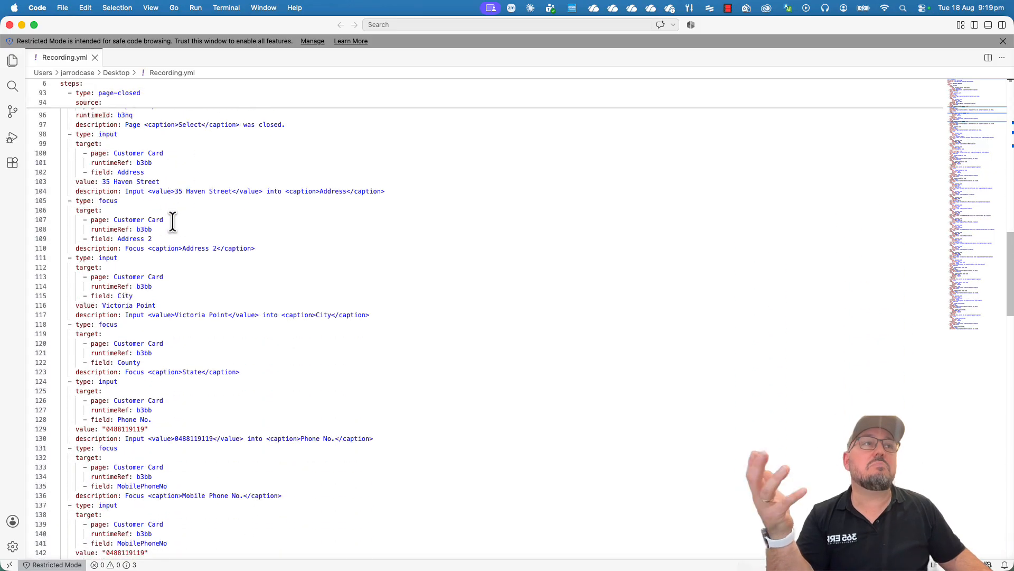
{"action": "scroll", "coordinate": [173, 221], "scroll_direction": "down", "scroll_amount": 5}
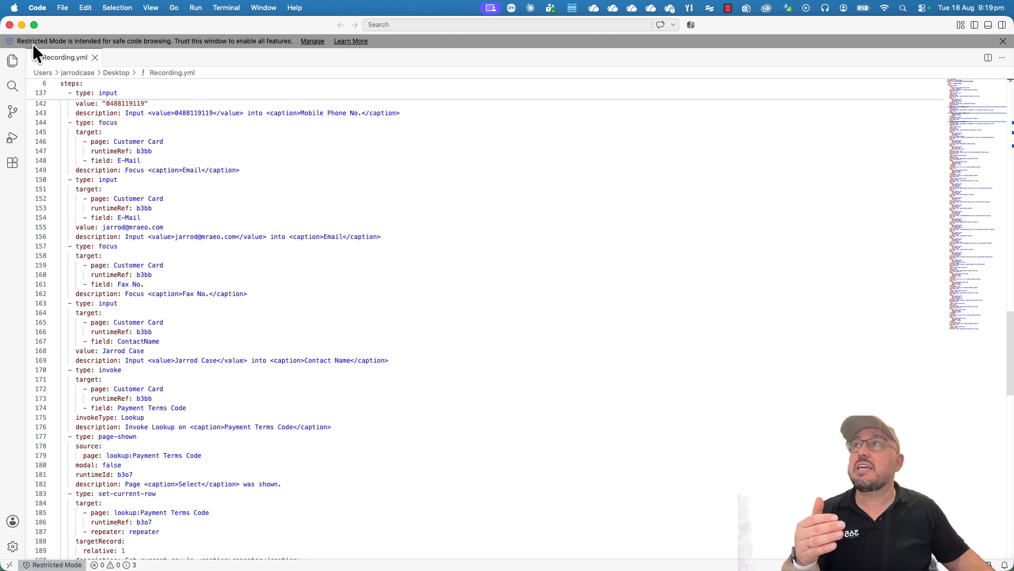
{"action": "left_click", "coordinate": [22, 25]}
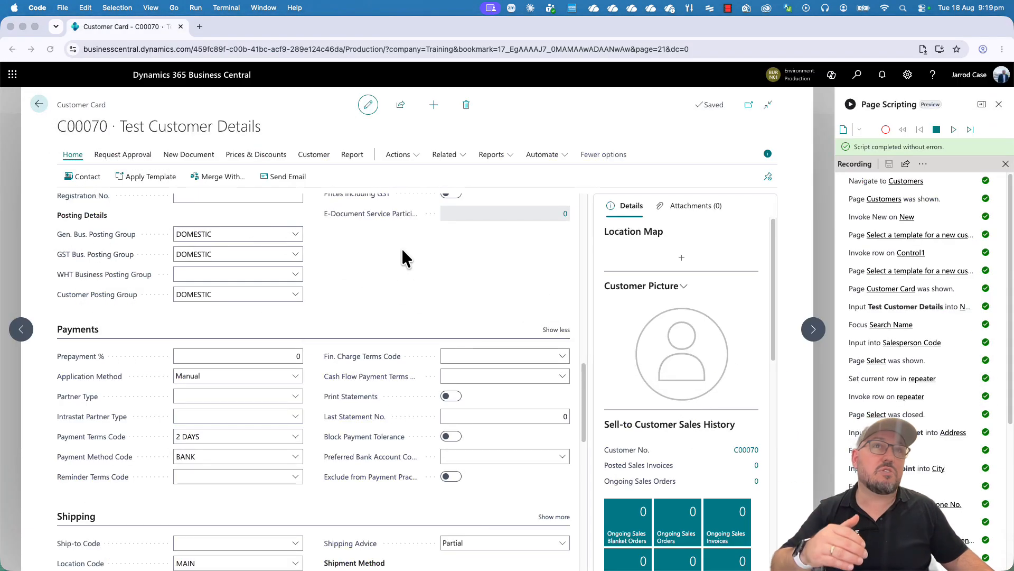